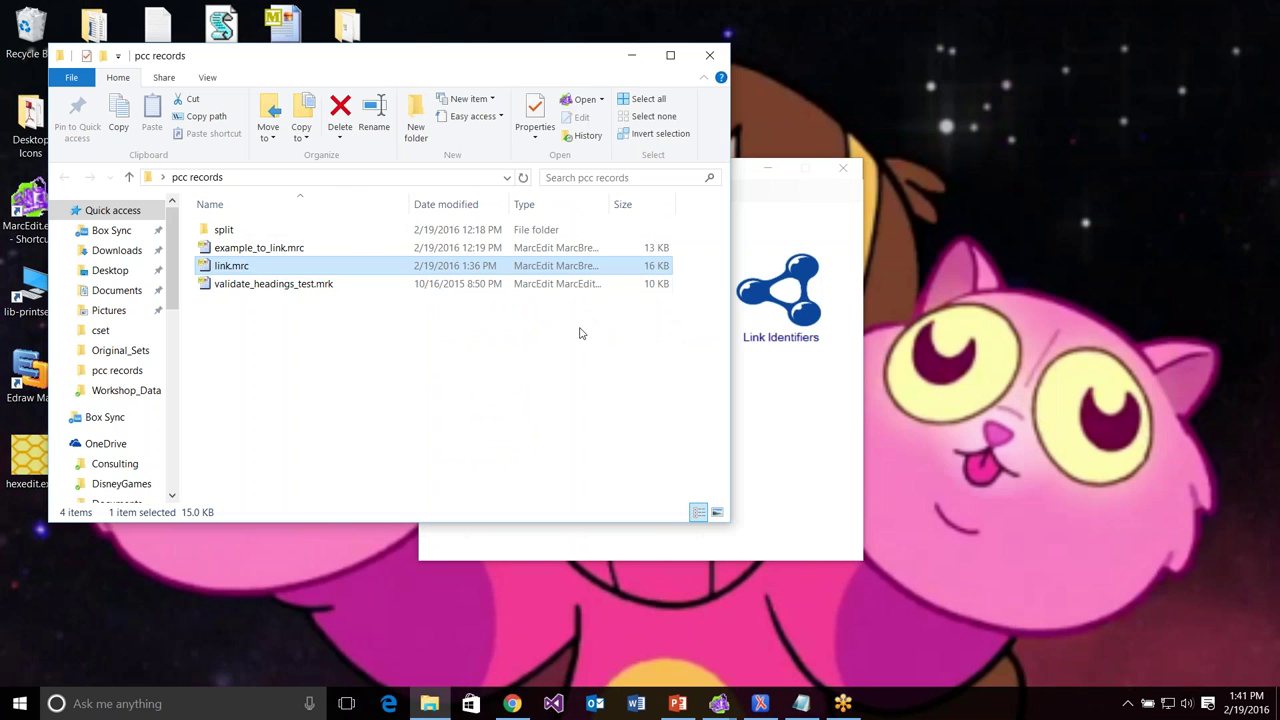
Step: Convert link.mrc into link.mrk with MarcBreaker and open it in MarcEditor
click(886, 162)
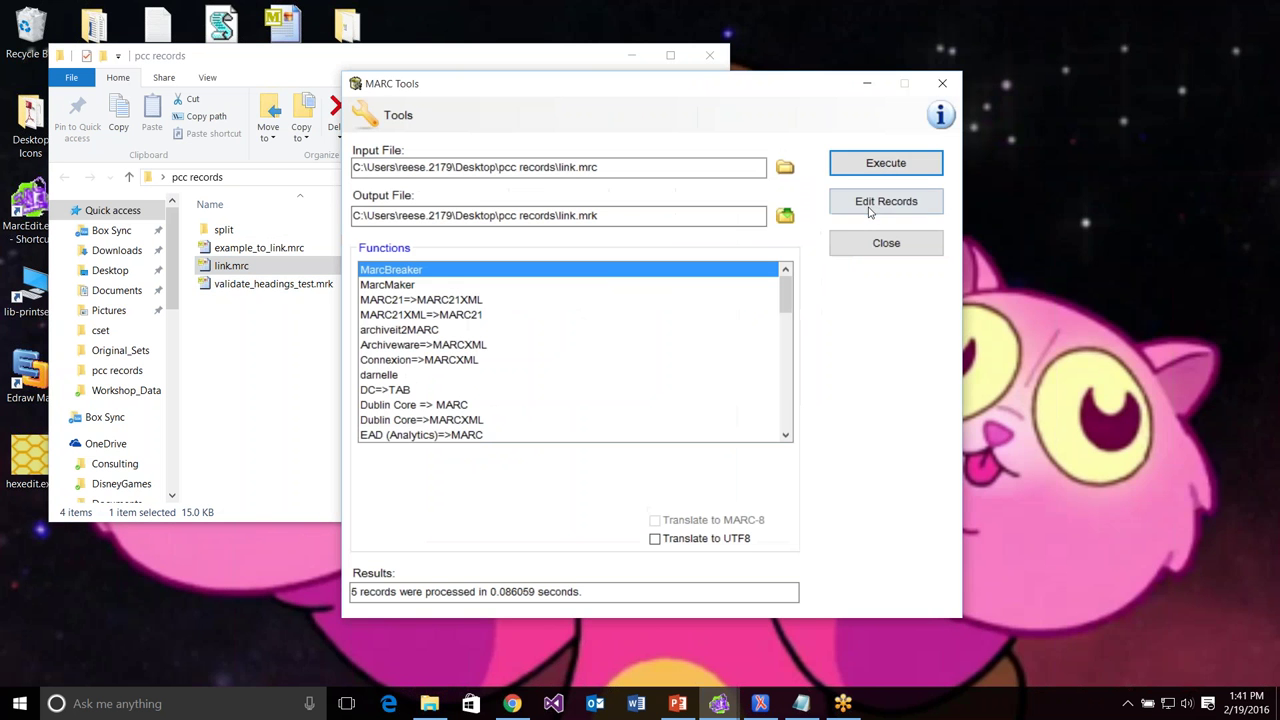
click(868, 205)
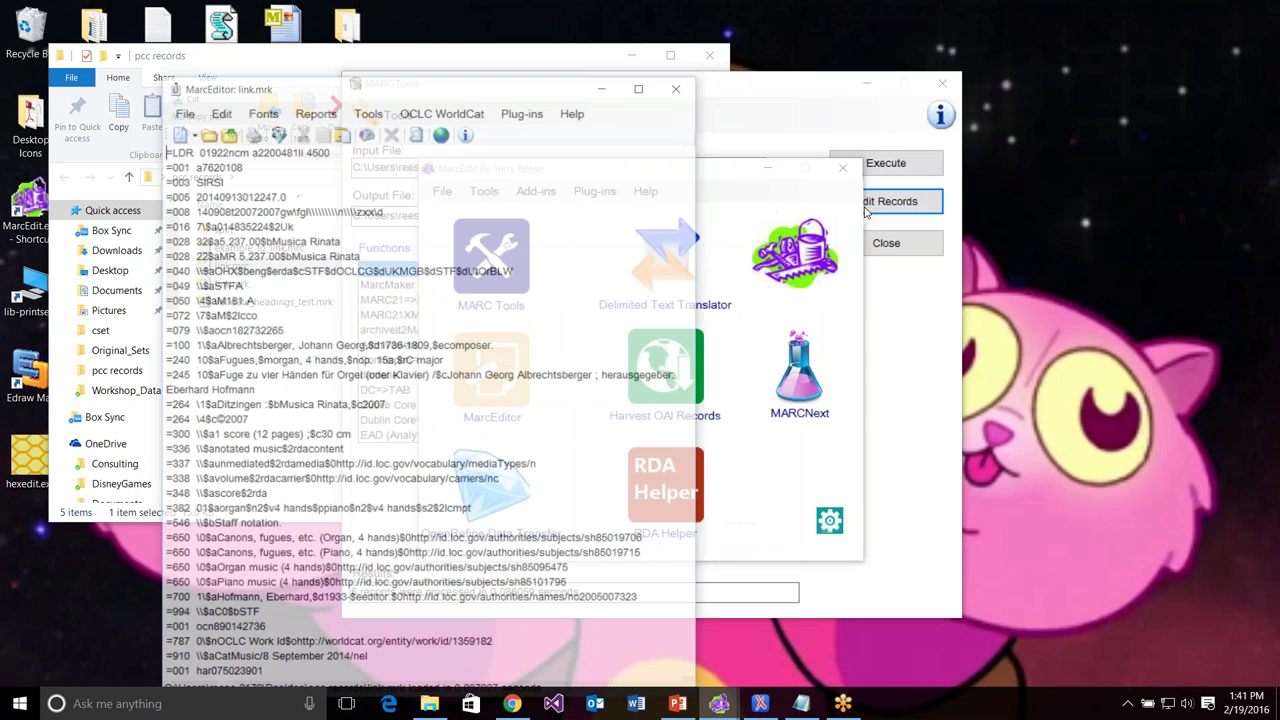
scroll(507, 356, down, 2)
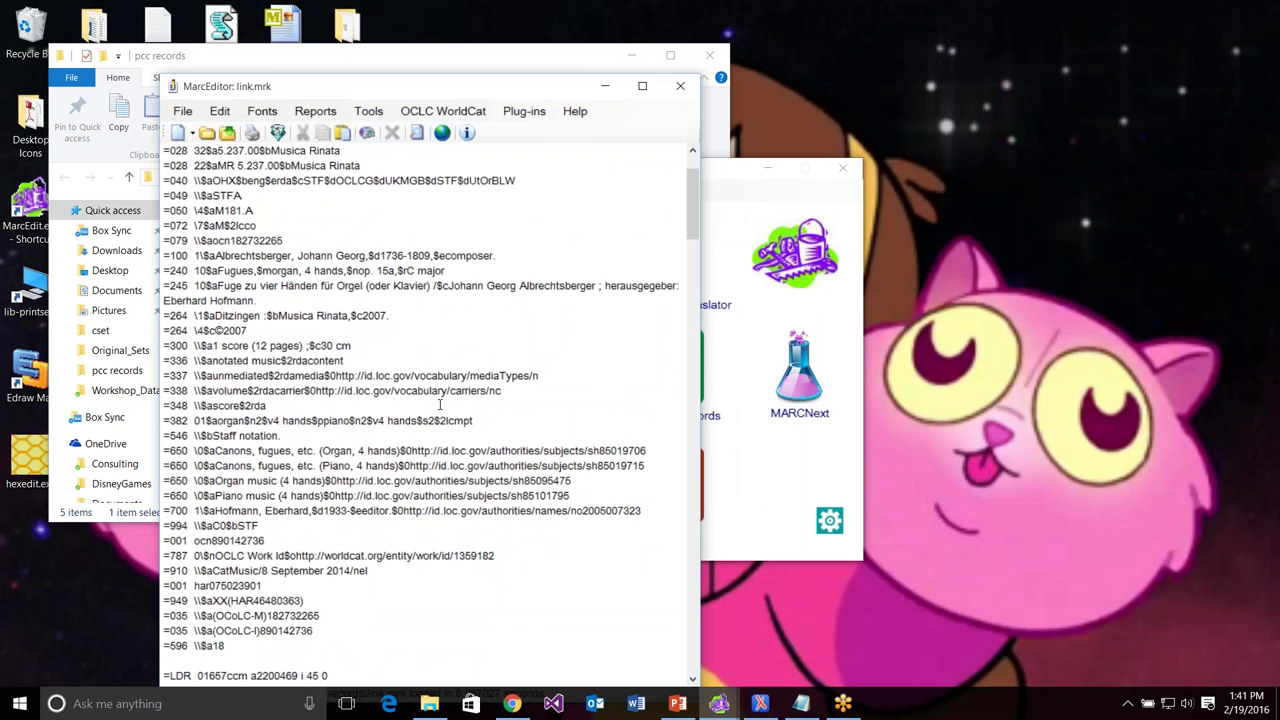
Step: Inspect the URIs on the 650 and 700 headings, then close link.mrk
drag(400, 450, 652, 450)
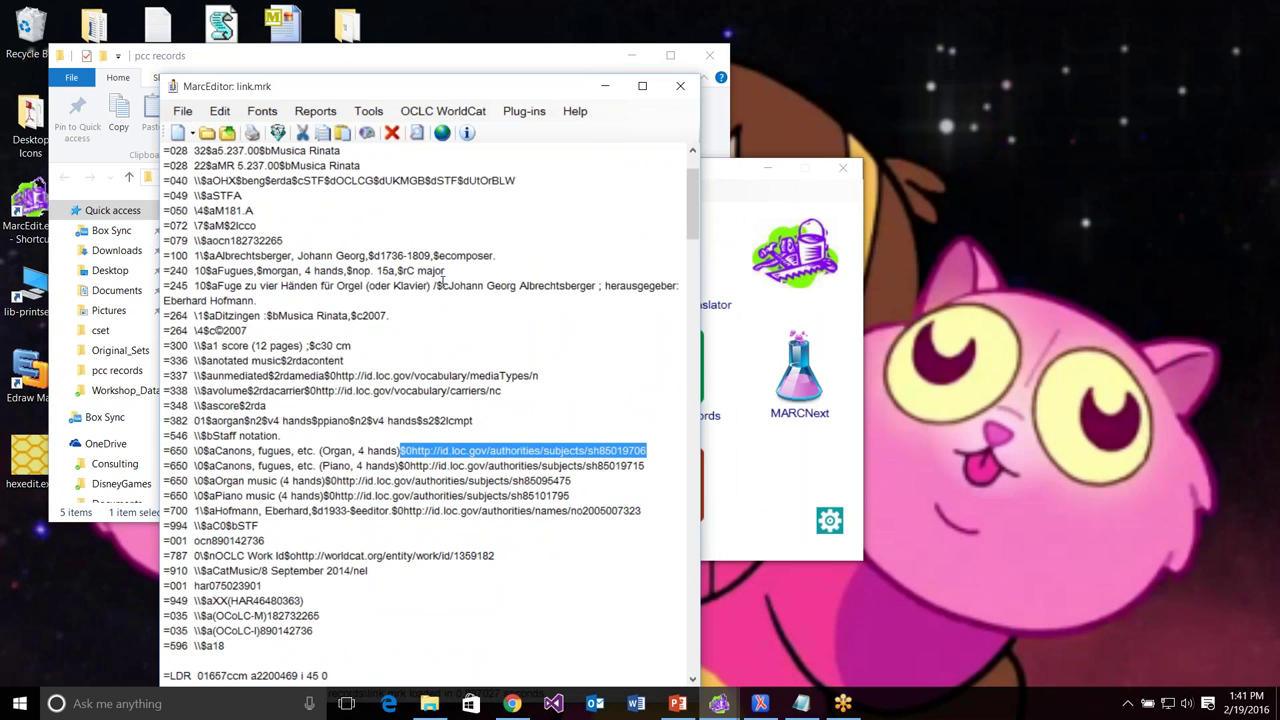
click(236, 373)
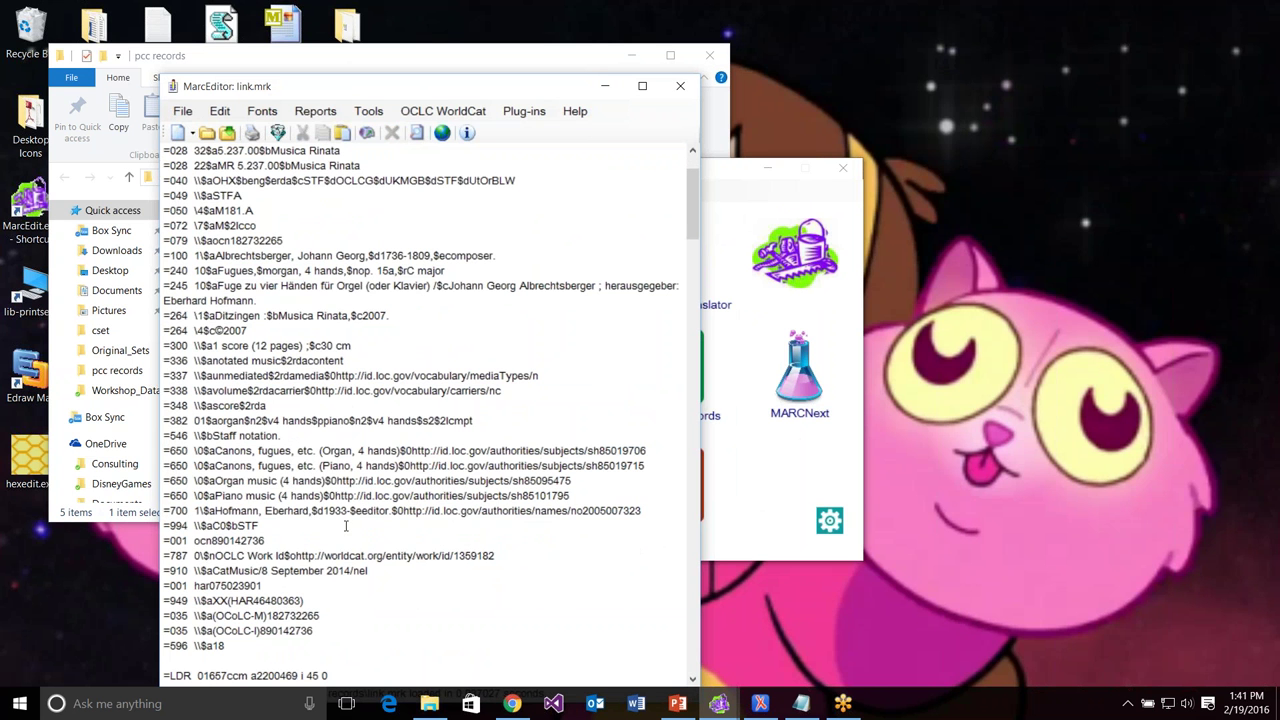
click(299, 510)
scroll(376, 490, down, 1)
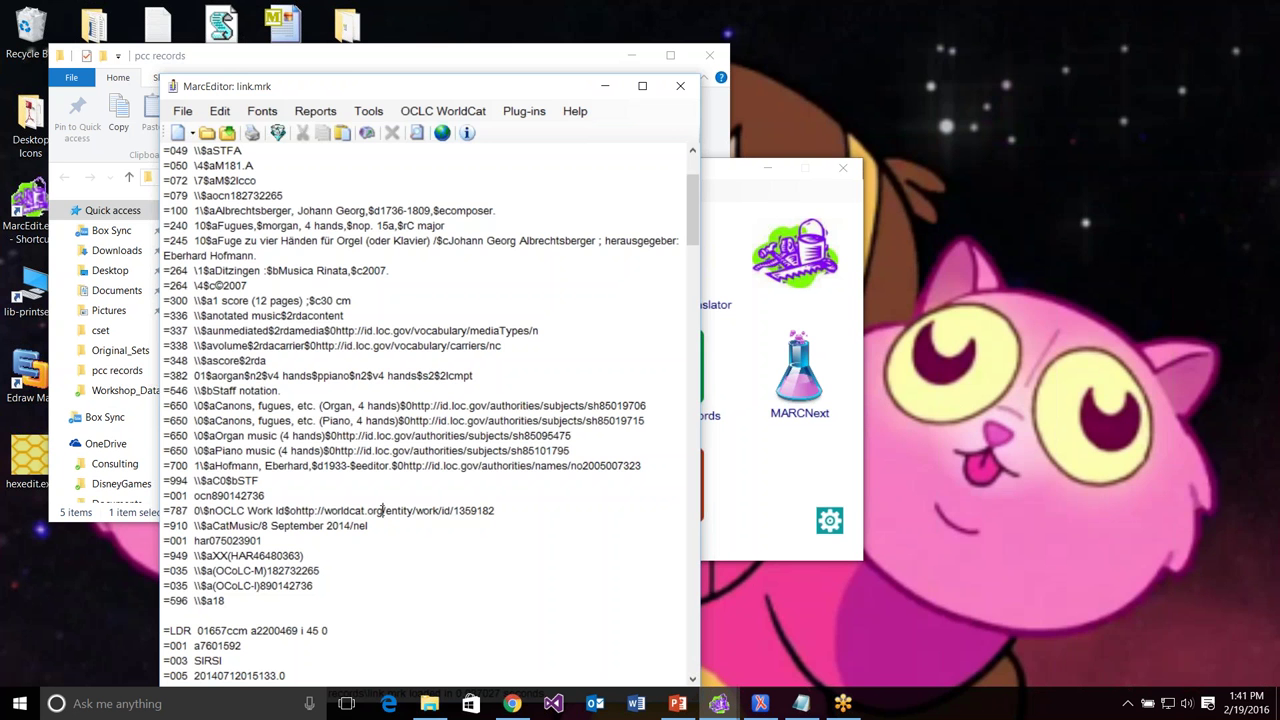
click(683, 90)
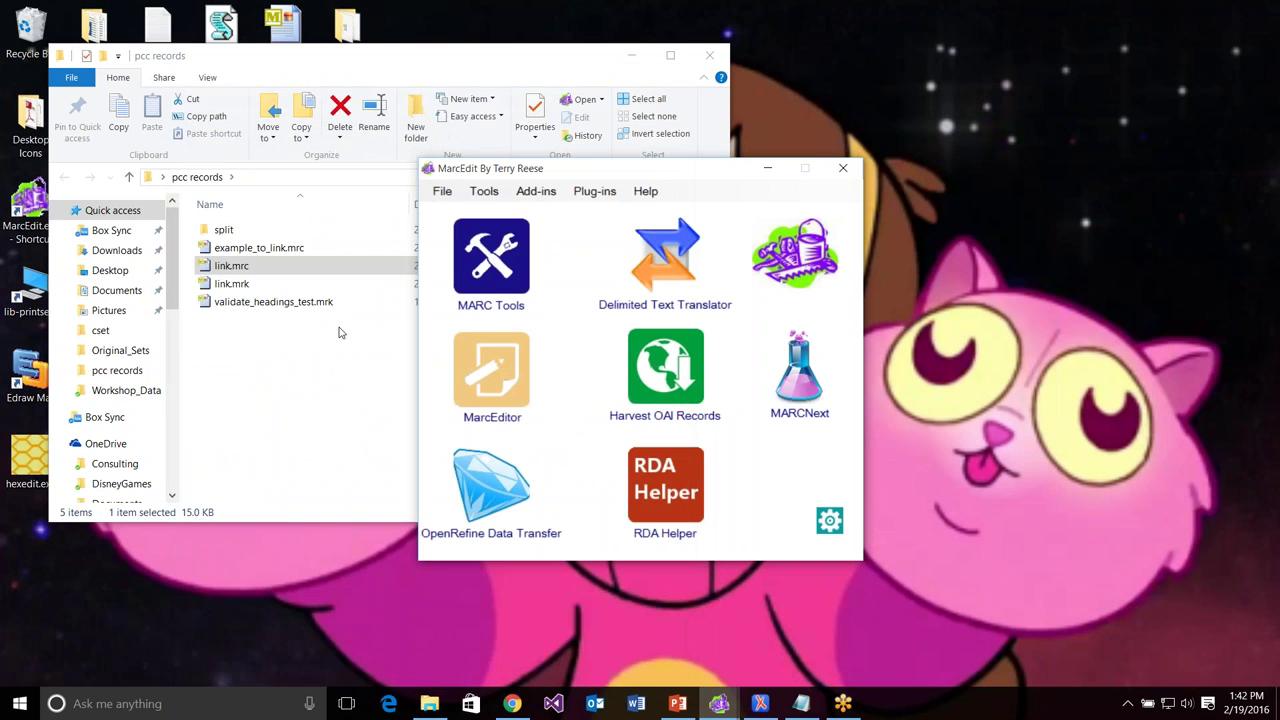
Step: Open validate_headings_test.mrk in a widened editor and launch Reports > Validate Headings
double_click(288, 303)
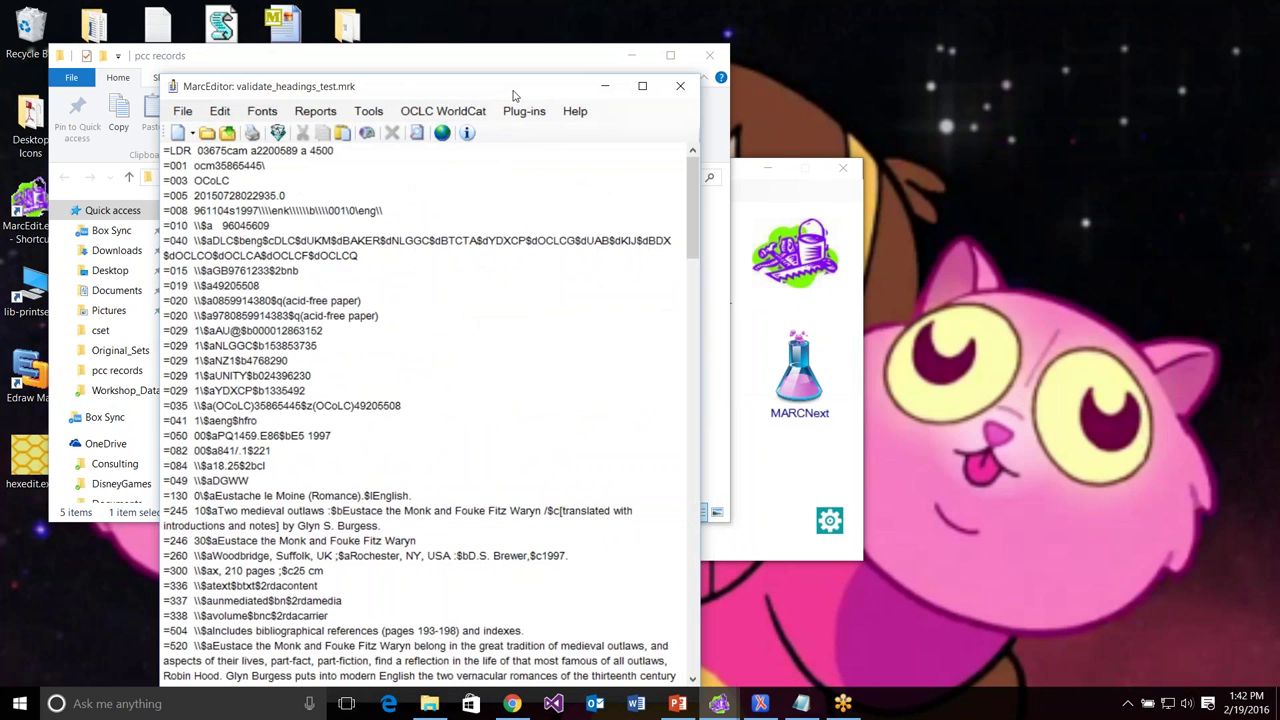
drag(516, 97, 607, 83)
drag(779, 269, 1146, 270)
click(394, 100)
click(444, 227)
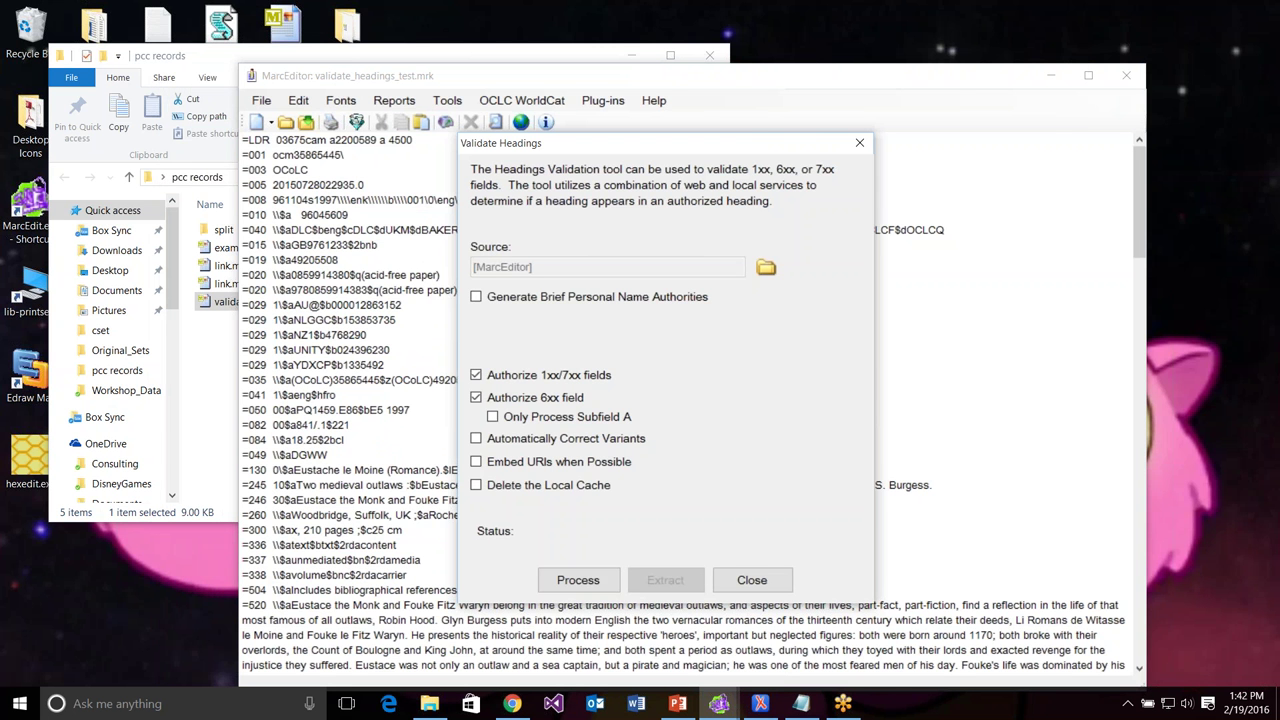
Step: Leave Generate Brief Personal Name Authorities off and enable Automatically Correct Variants
click(518, 298)
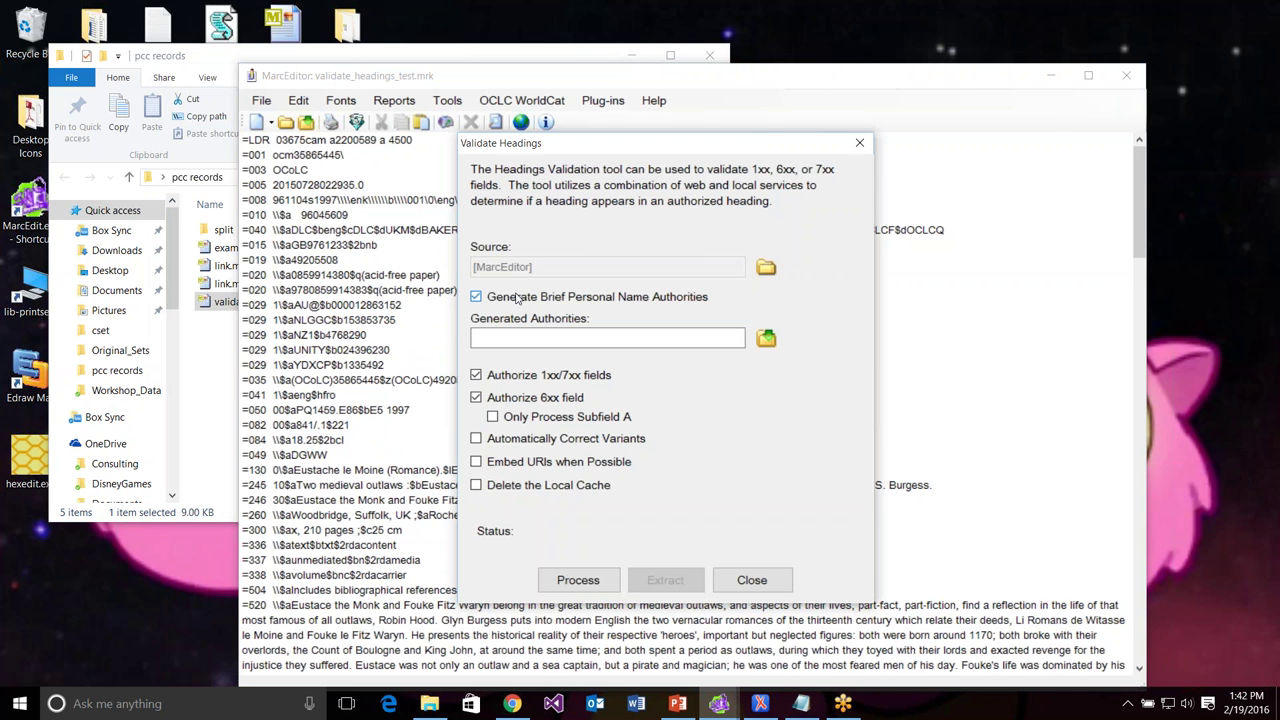
click(518, 298)
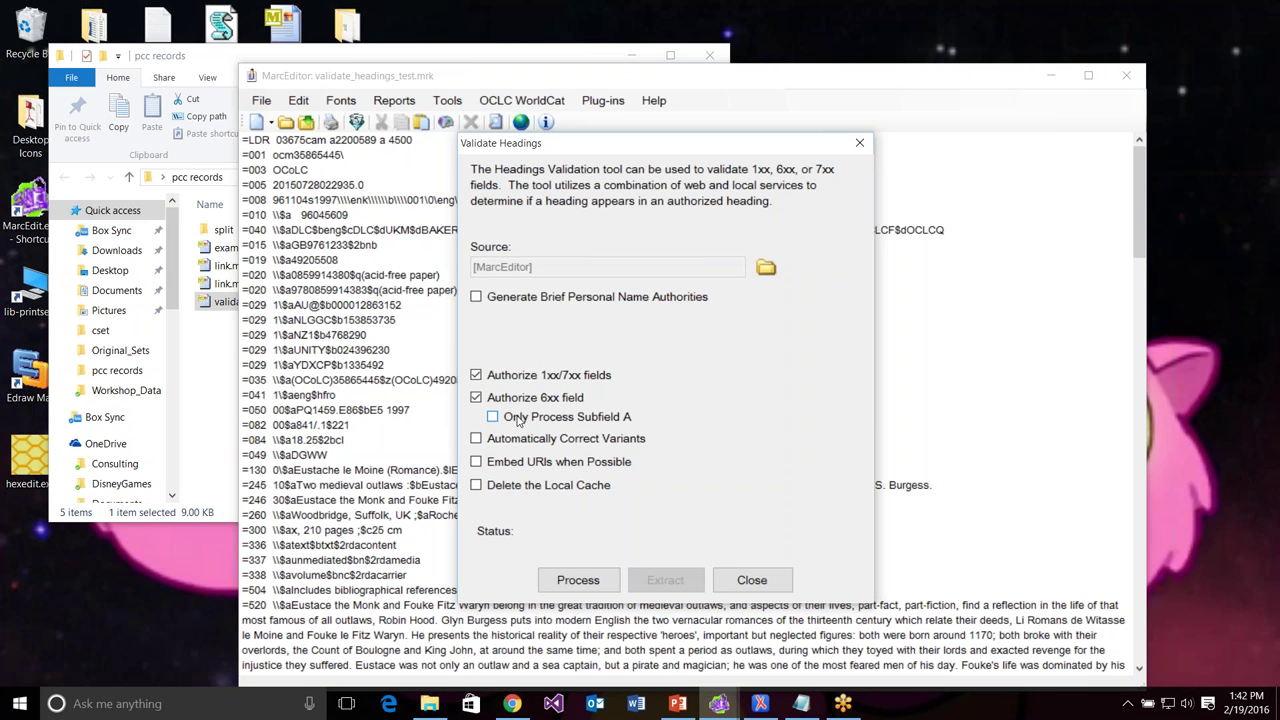
click(496, 441)
Step: Run heading validation and check the processing time and average response time
click(585, 578)
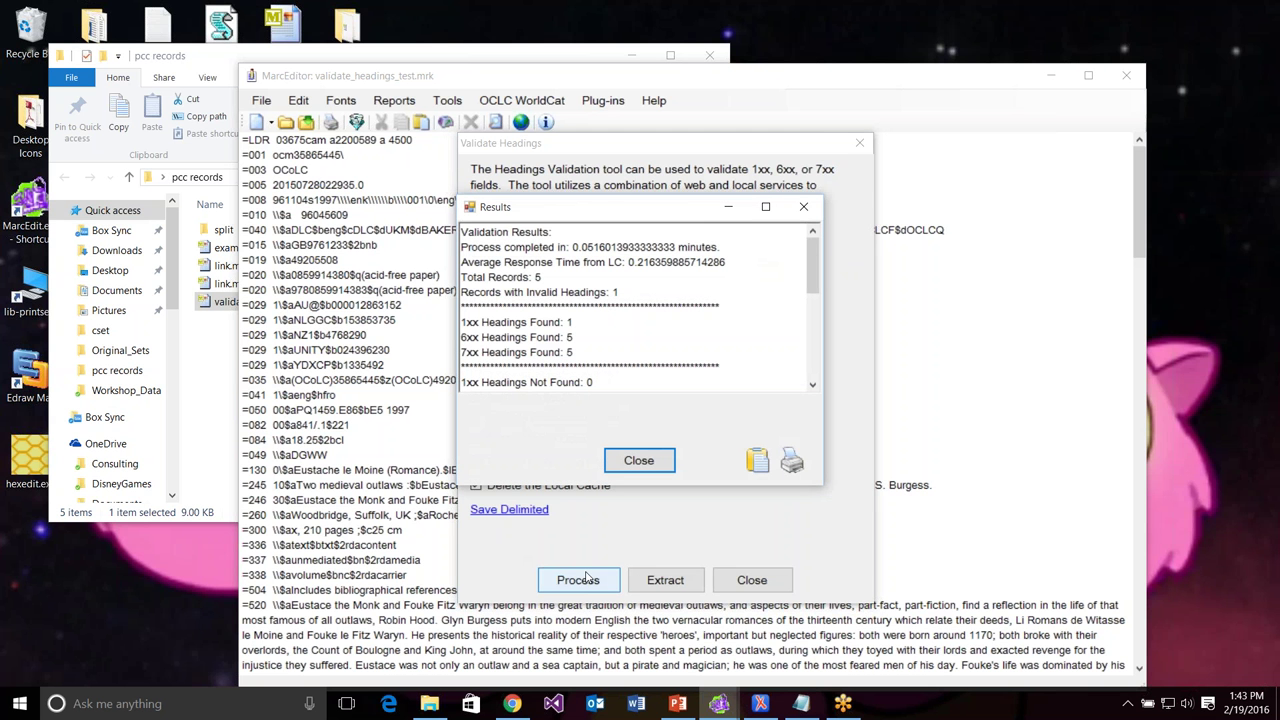
drag(579, 250, 677, 250)
click(612, 247)
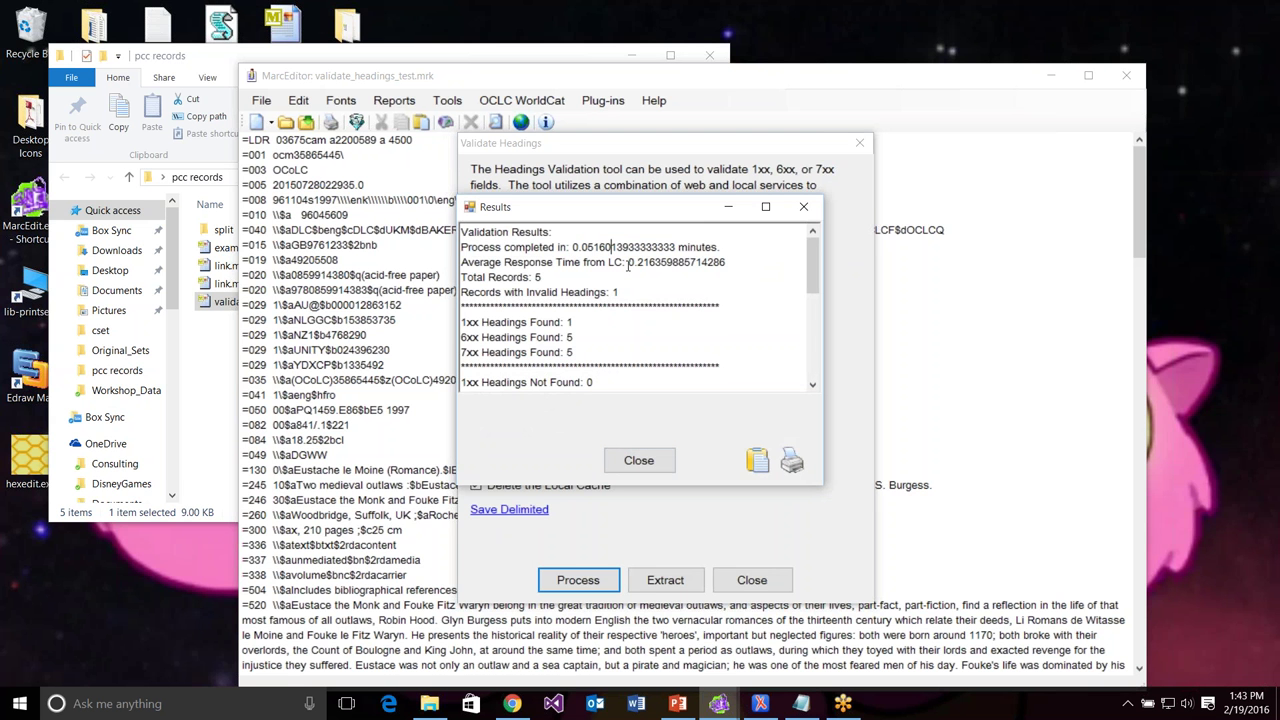
double_click(668, 260)
click(668, 260)
Step: Review the 14 unique headings queried and 3 6xx headings not found, then close results
scroll(738, 340, down, 4)
click(719, 381)
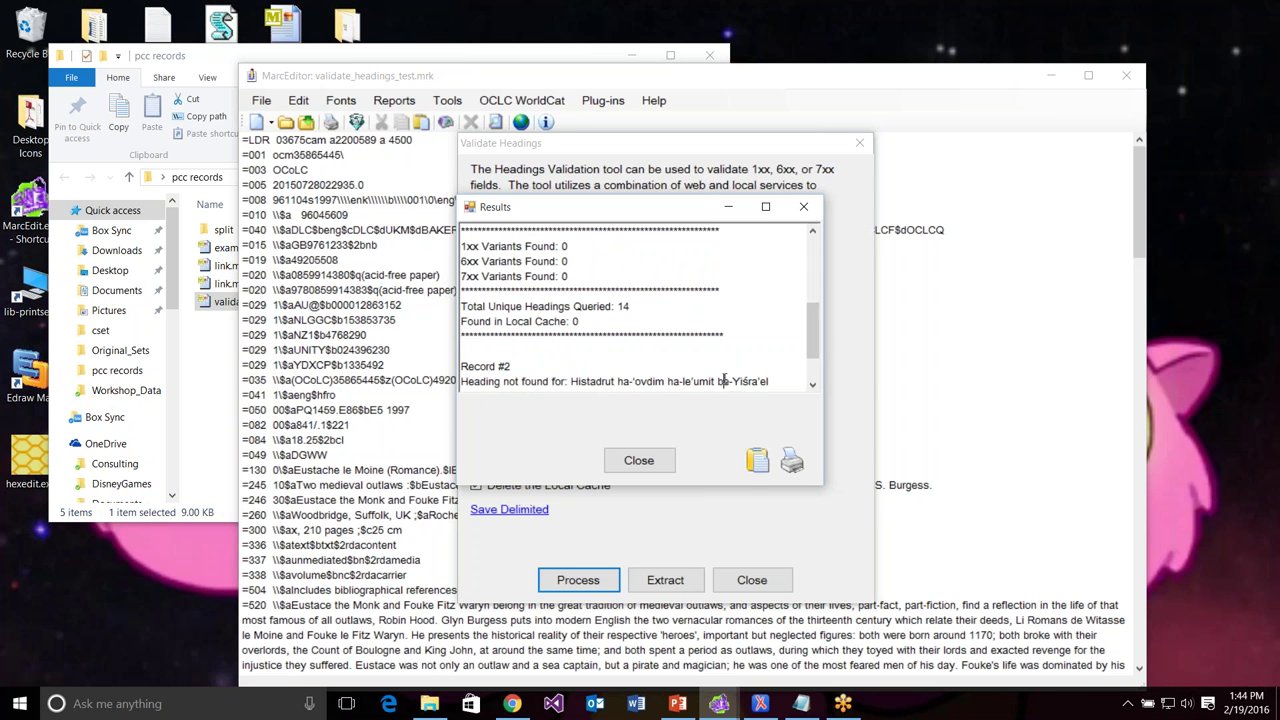
double_click(624, 306)
click(625, 305)
scroll(720, 320, up, 1)
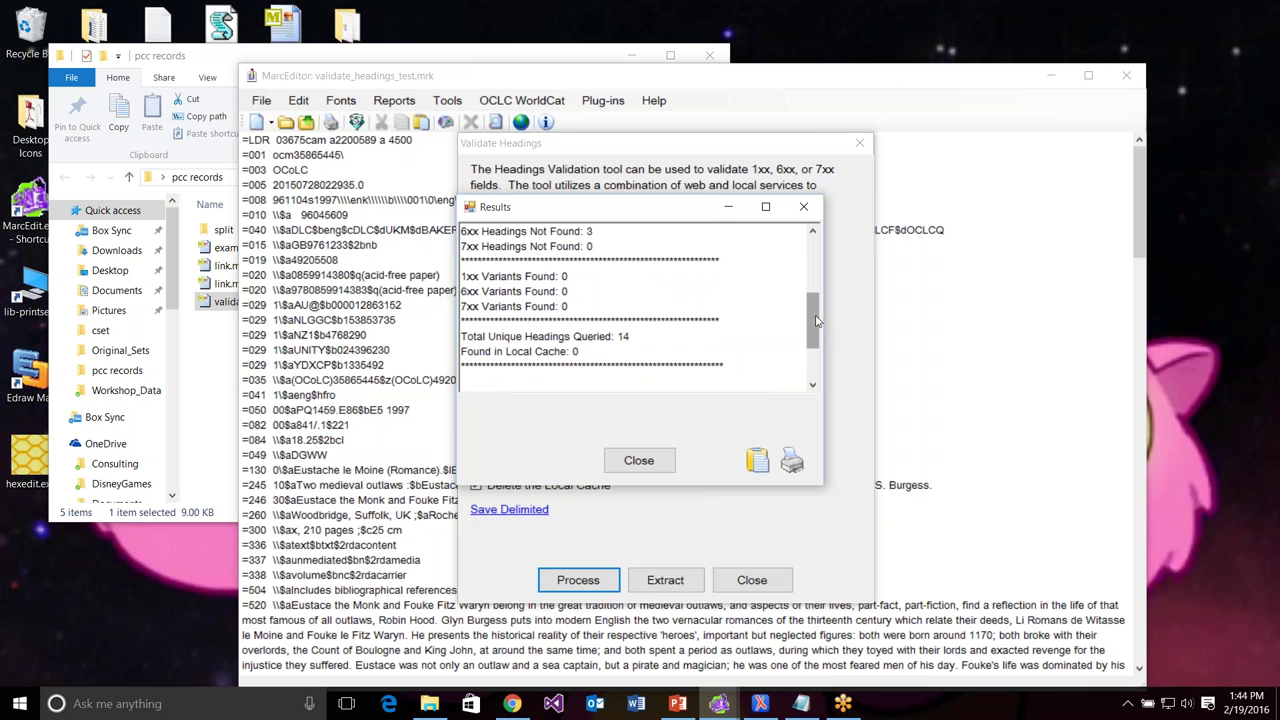
click(629, 231)
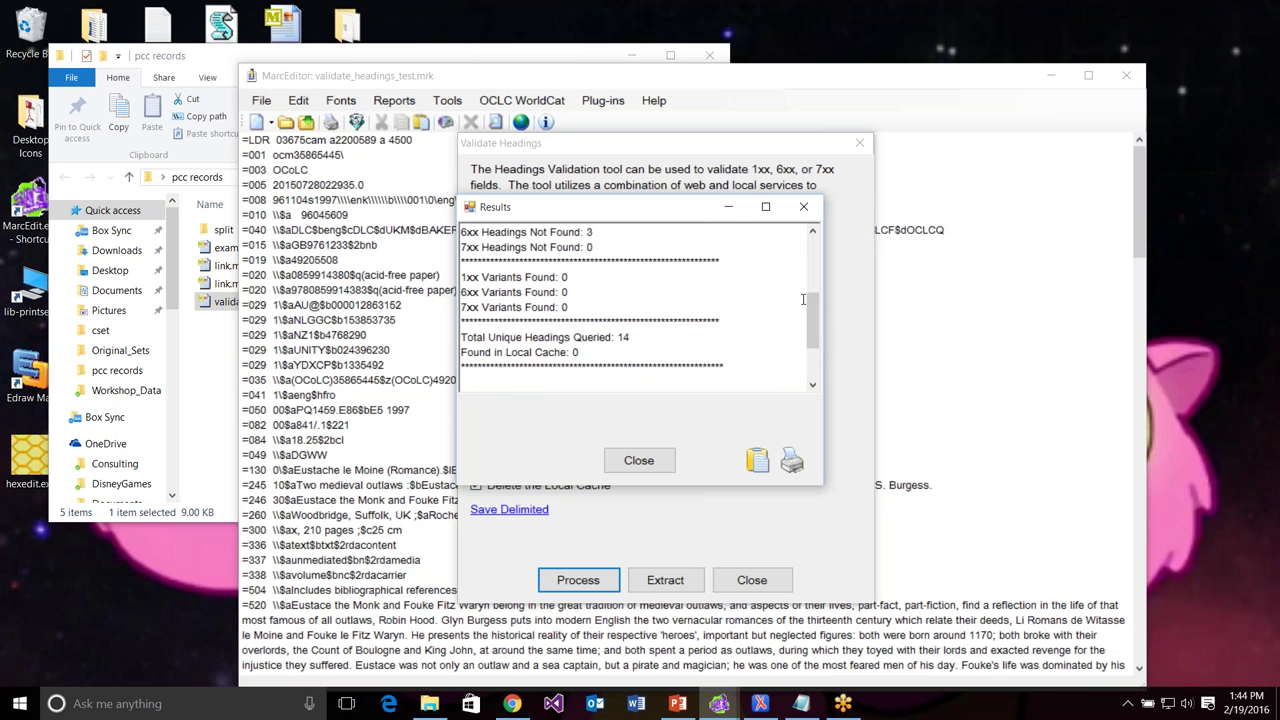
drag(808, 302, 812, 233)
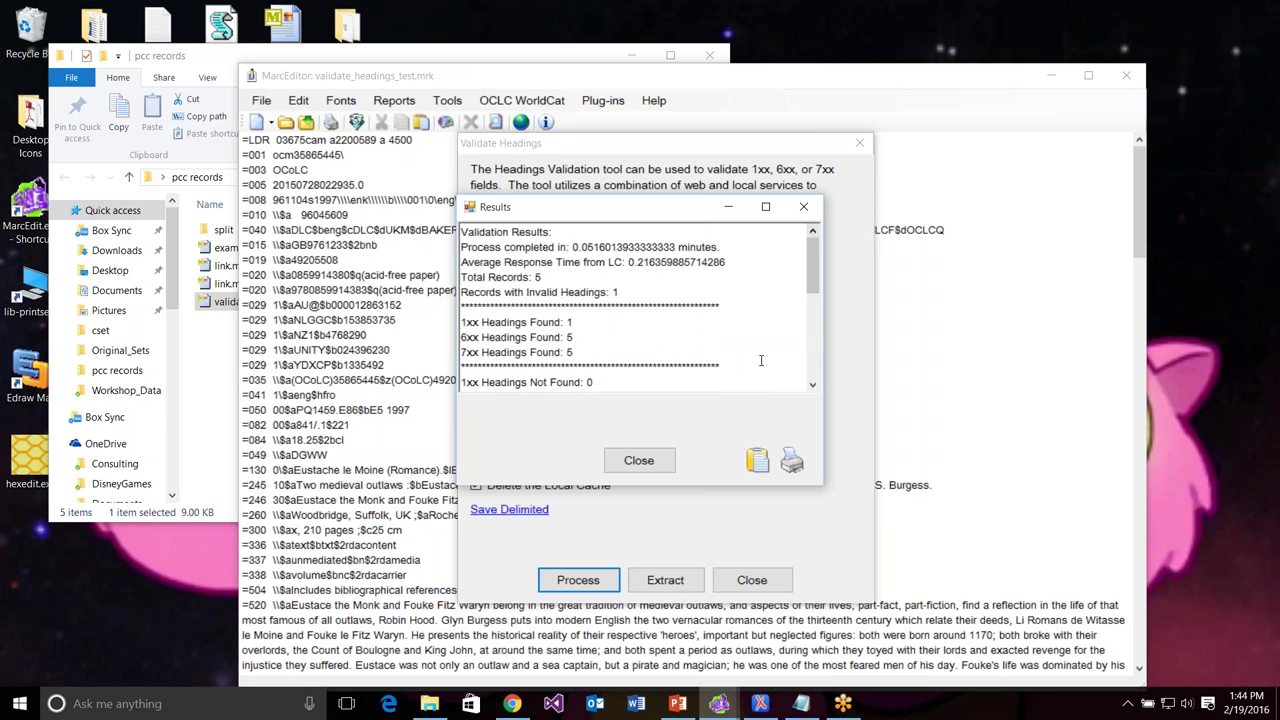
click(645, 466)
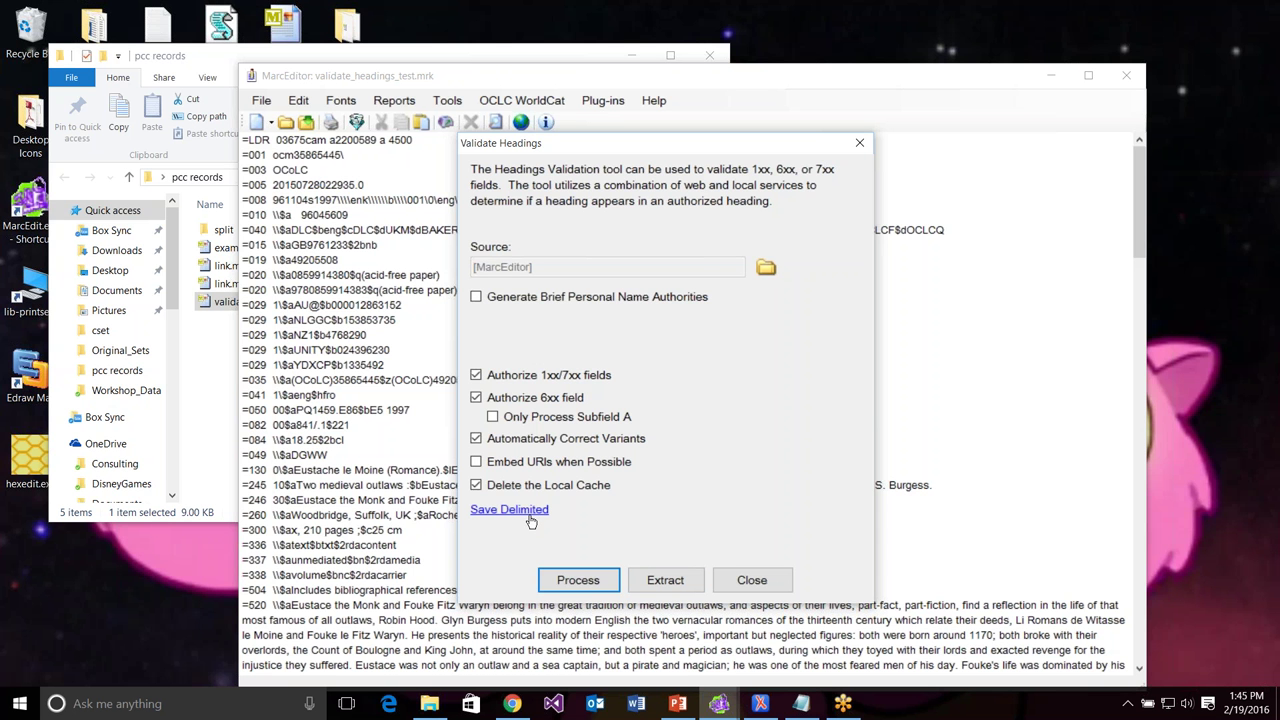
Step: Close the Validate Headings dialog with its settings kept
click(716, 584)
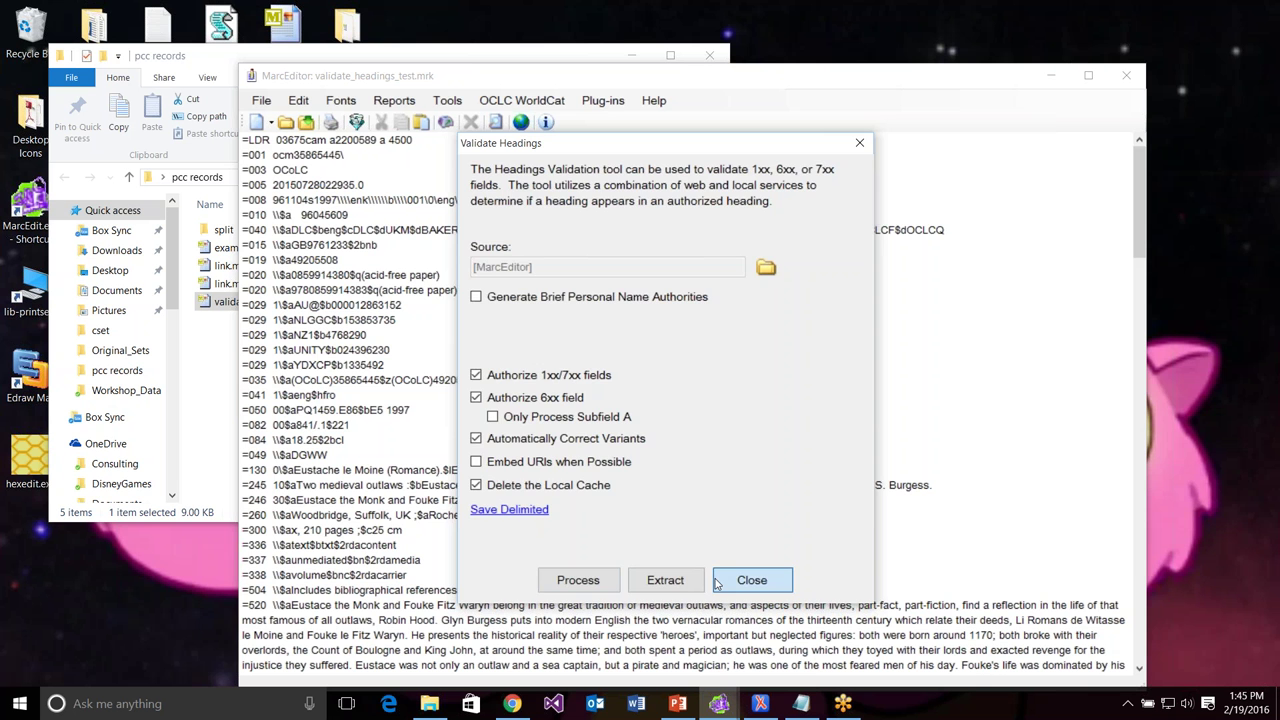
Step: Review the 600 FAST subject heading, then return to mashcat.pptx slide 22 'Validate Headings'
scroll(688, 503, down, 2)
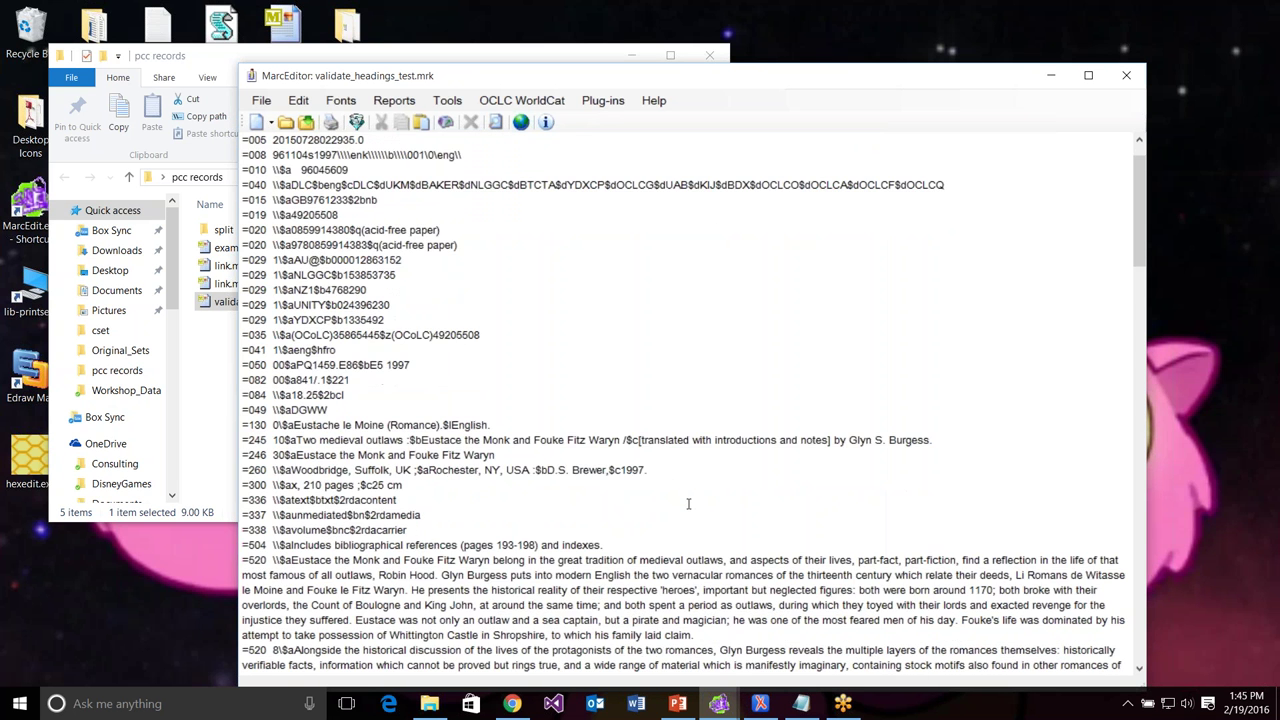
scroll(580, 471, down, 6)
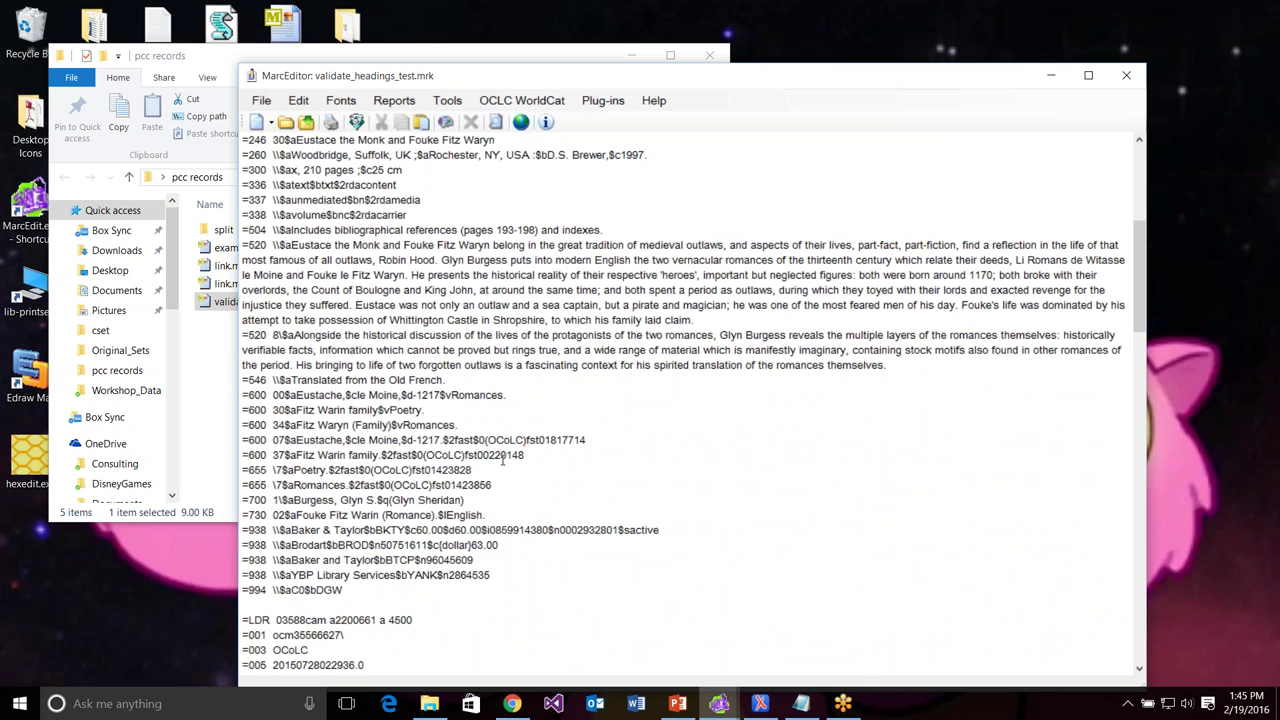
click(503, 455)
scroll(551, 335, up, 2)
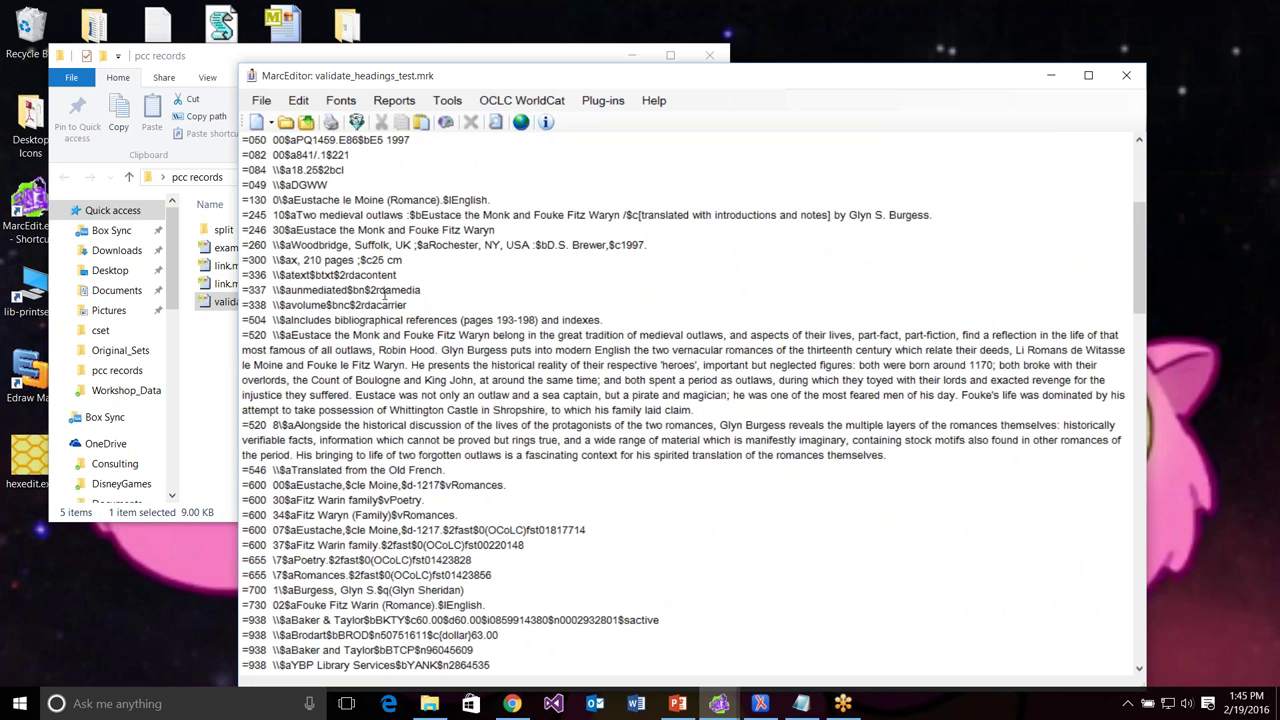
click(413, 304)
click(678, 704)
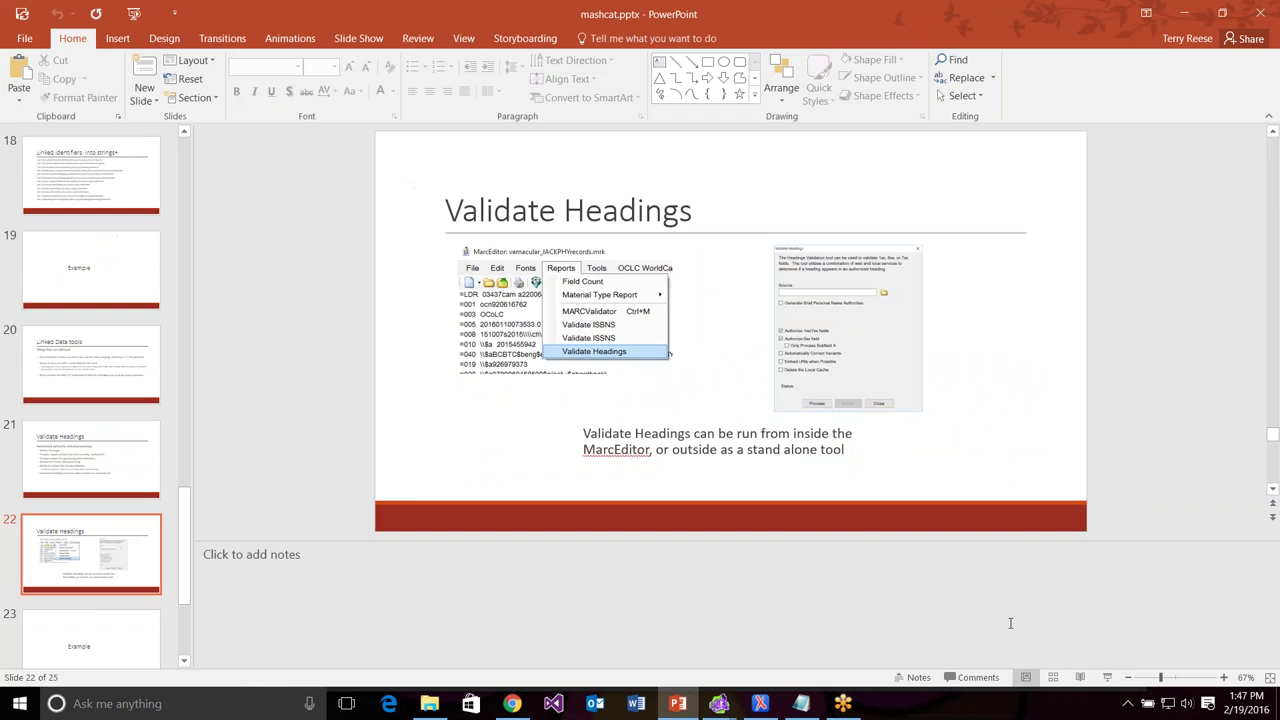